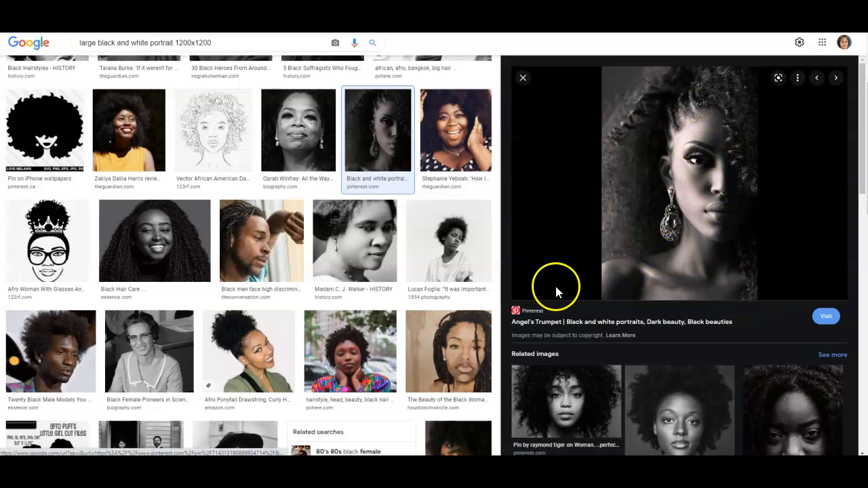
Step: Browse the related black-and-white portraits and check the pixel size of the portrait of the woman with long curly hair
click(533, 251)
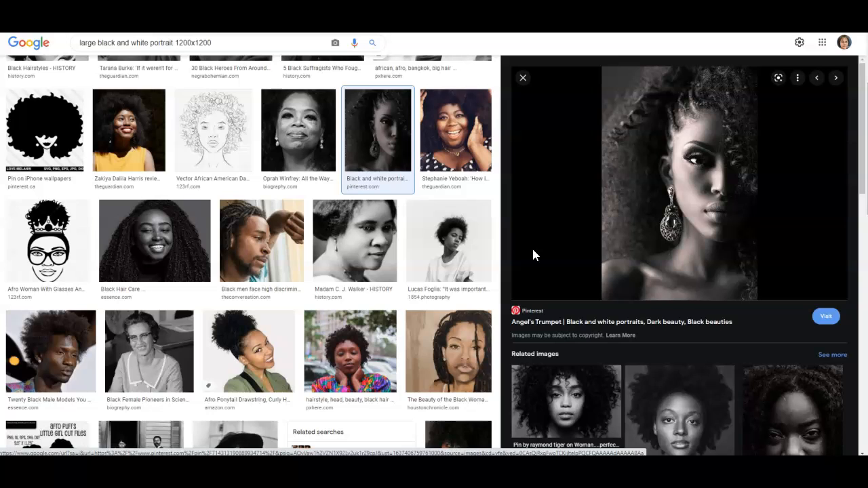
click(559, 270)
scroll(547, 230, down, 1)
scroll(546, 230, down, 4)
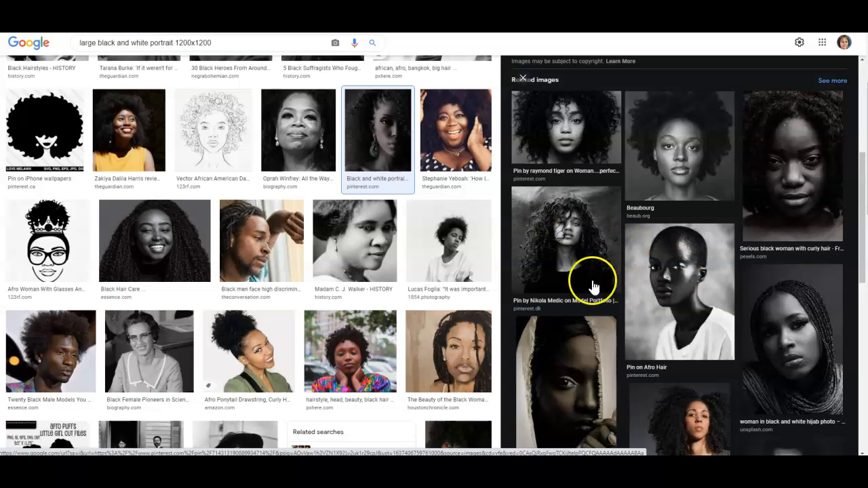
click(566, 255)
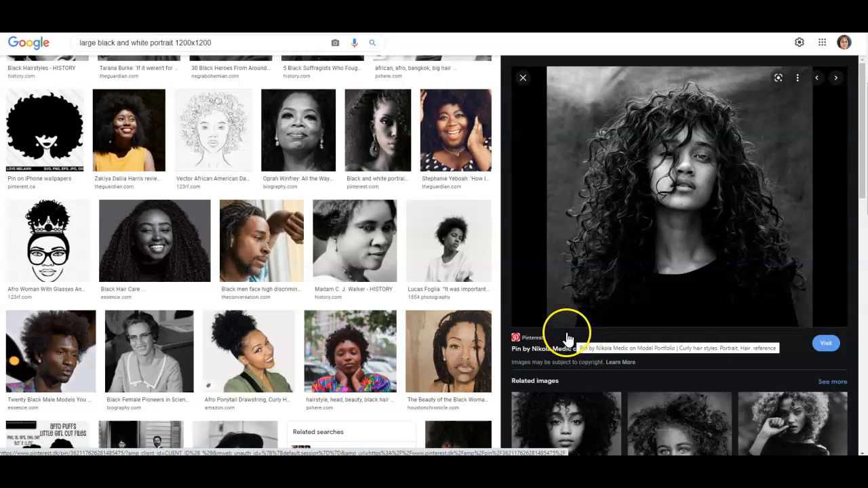
mouse_move(562, 331)
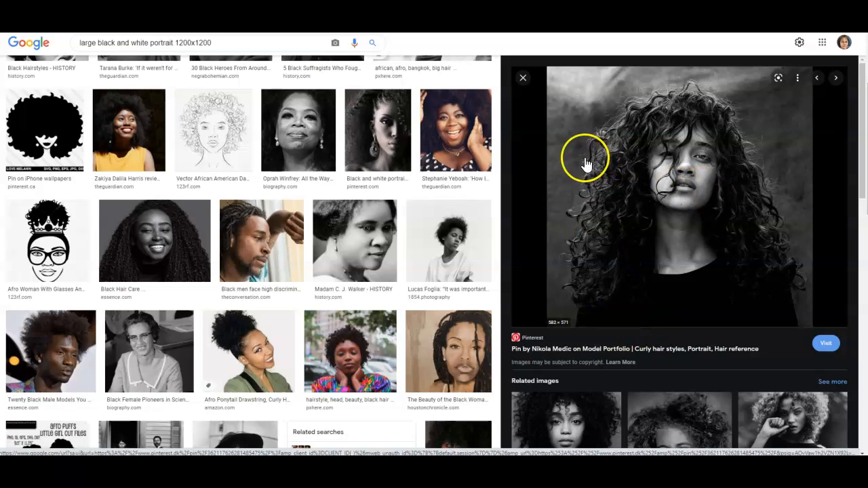
scroll(726, 308, down, 2)
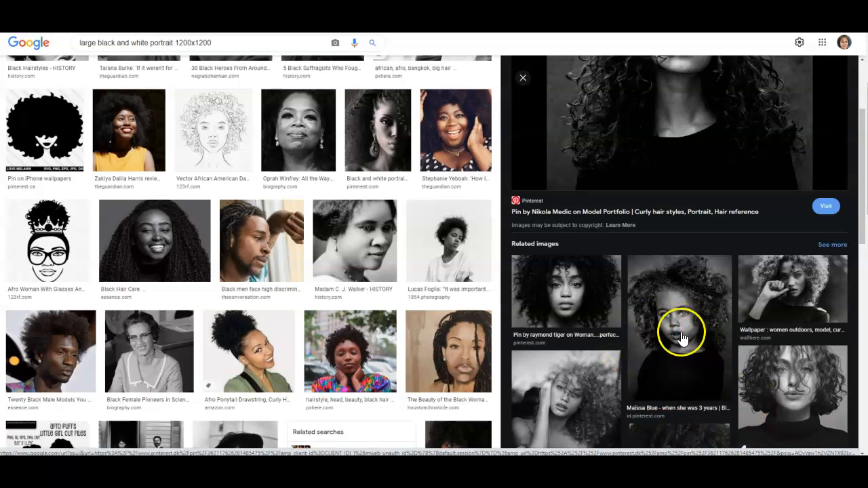
Step: Open the related black-and-white portrait of the curly-haired child and save it to the Desktop as a JPEG image
click(695, 356)
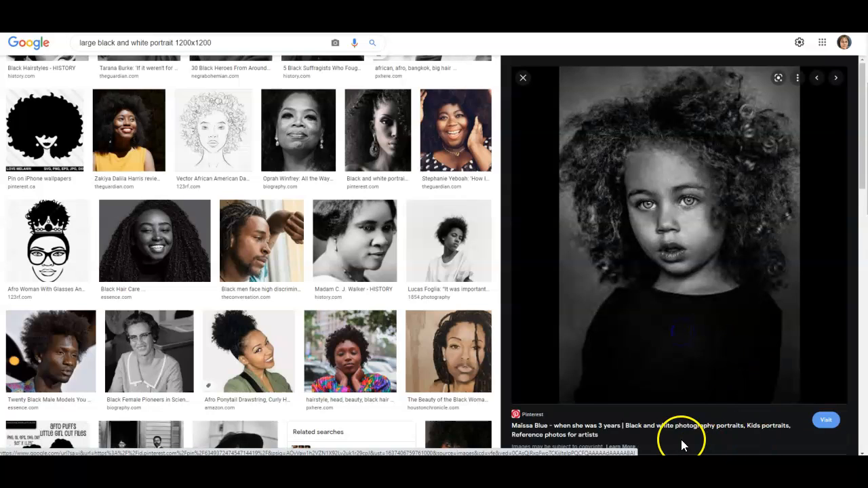
mouse_move(567, 405)
right_click(631, 207)
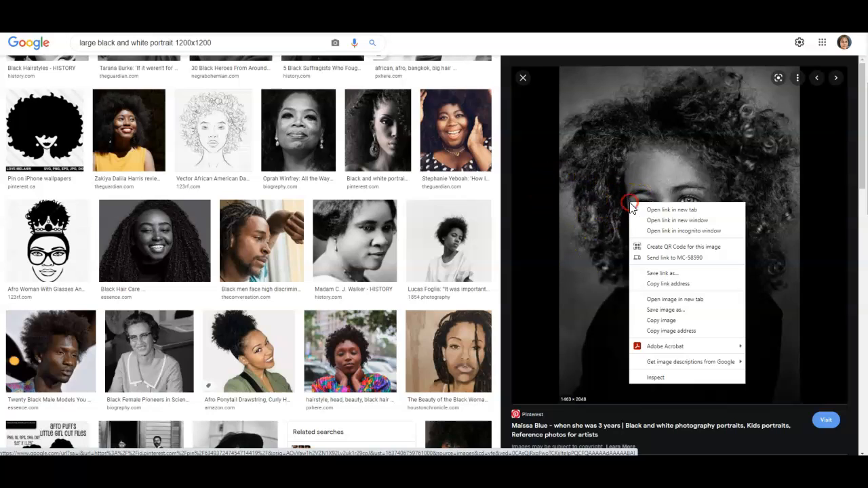
click(676, 310)
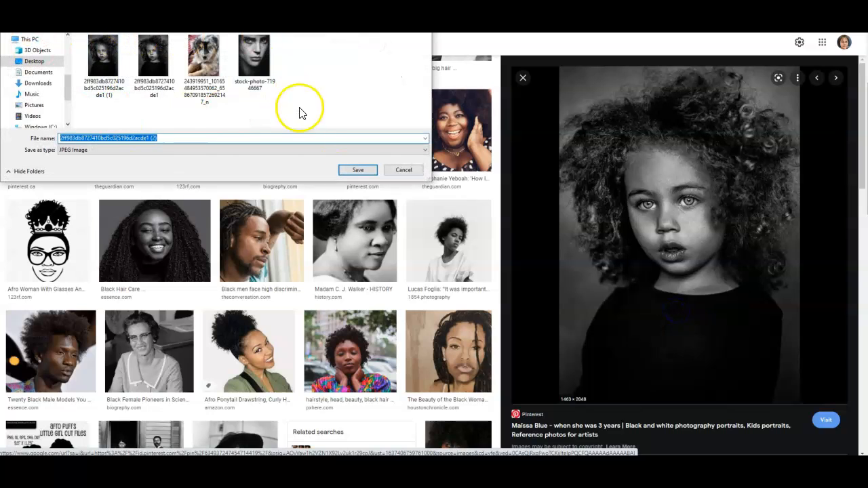
click(356, 170)
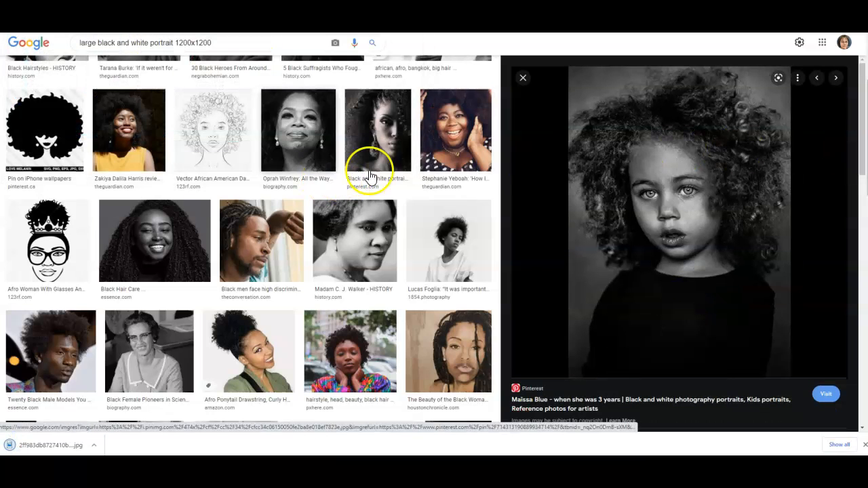
click(864, 448)
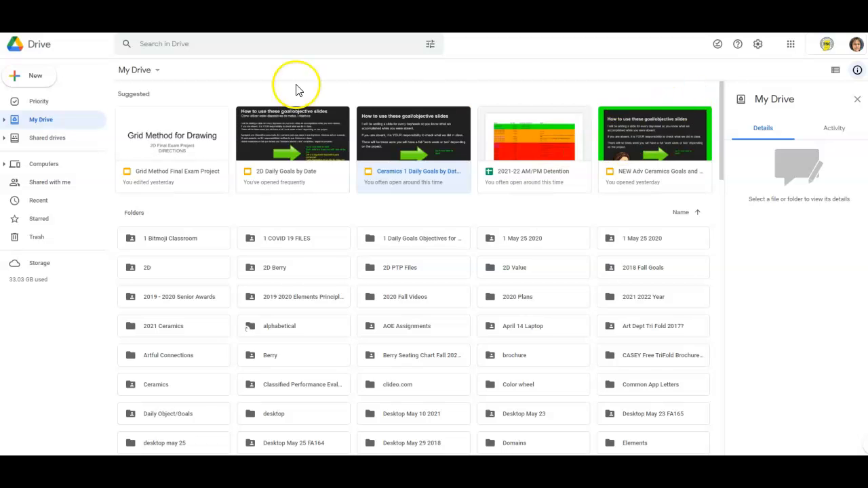
Step: Create a new Google Drawings file from Google Drive and name it "Grid Drawing 2D"
click(28, 75)
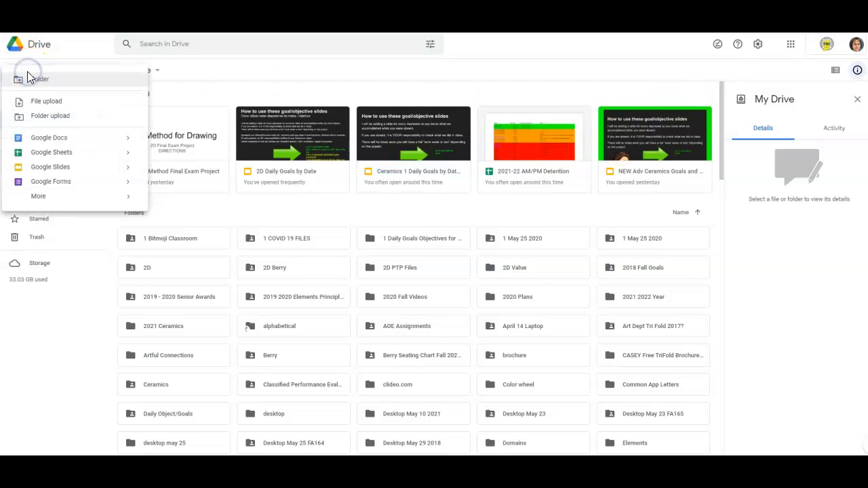
mouse_move(77, 197)
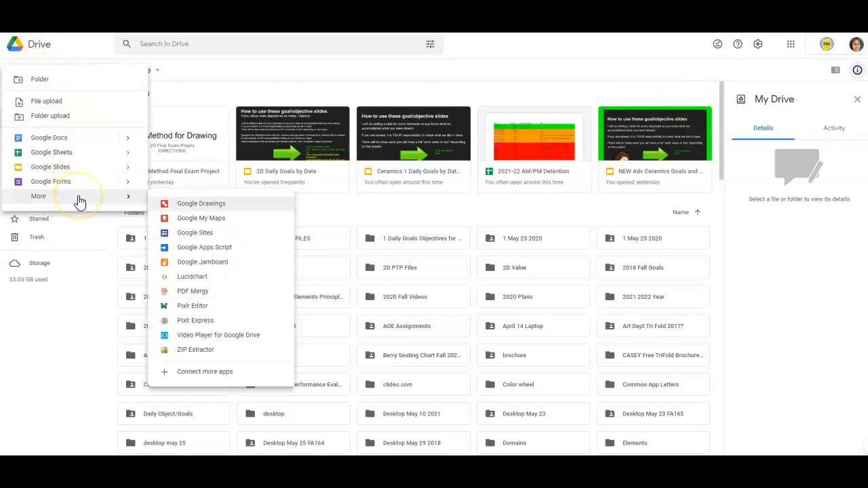
click(213, 206)
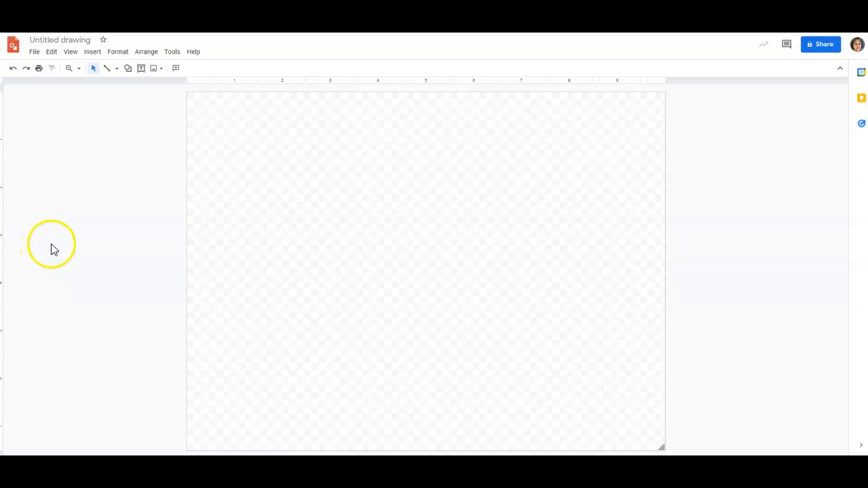
click(89, 40)
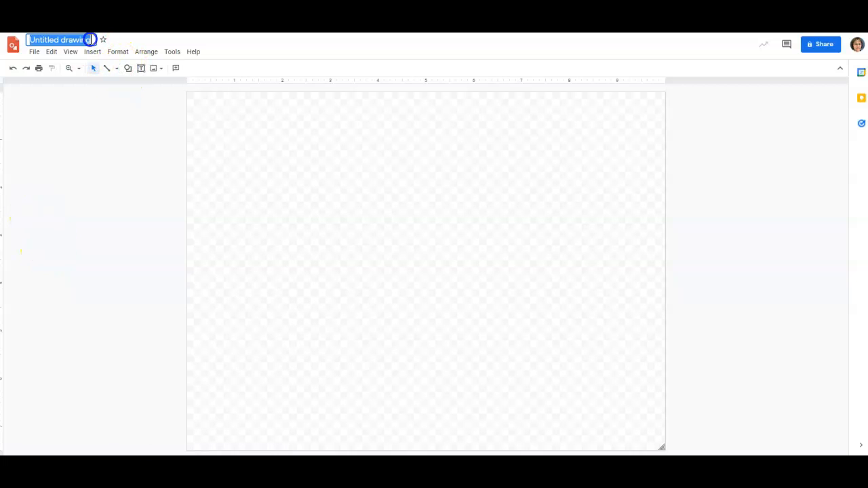
text(Grid)
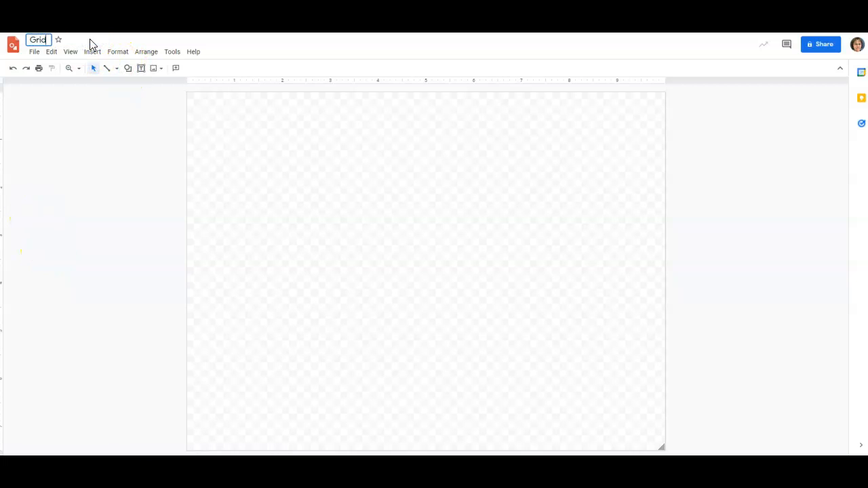
text( Drawing 2D)
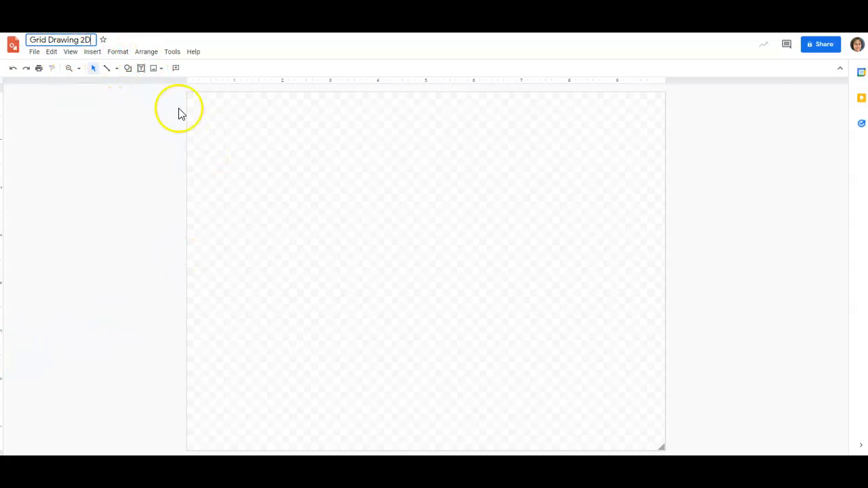
Step: Set the drawing's page size to a custom 9 x 12 inches
click(35, 52)
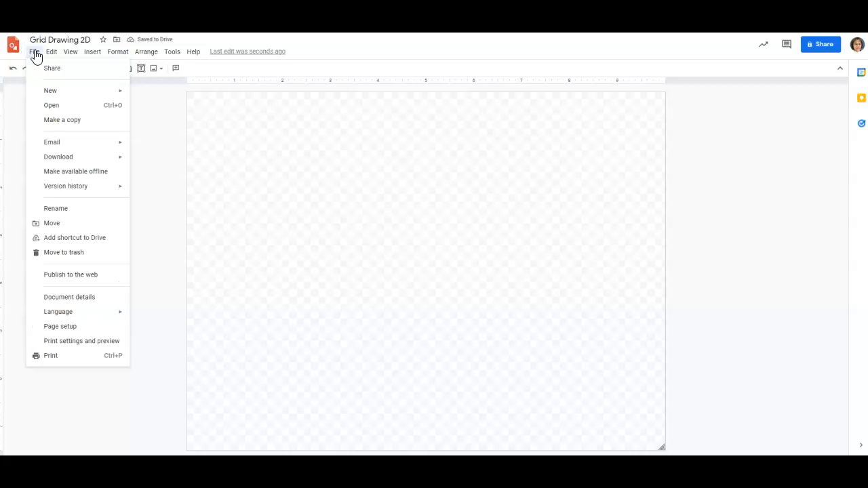
click(60, 328)
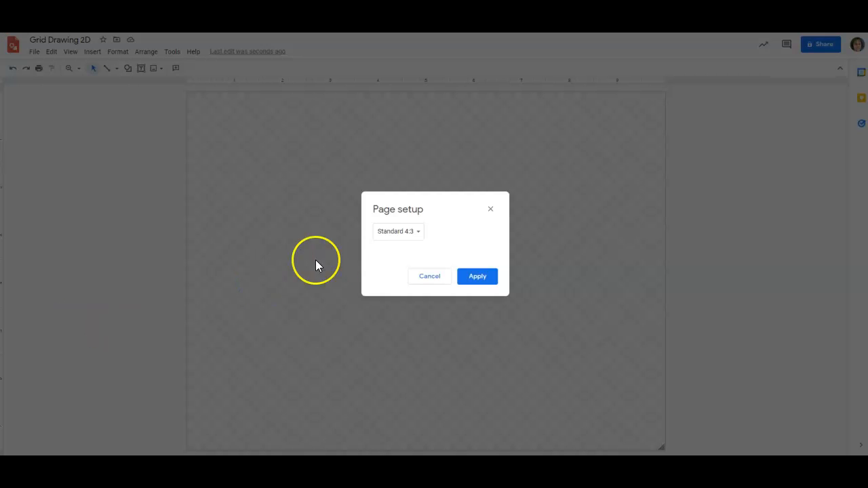
click(418, 233)
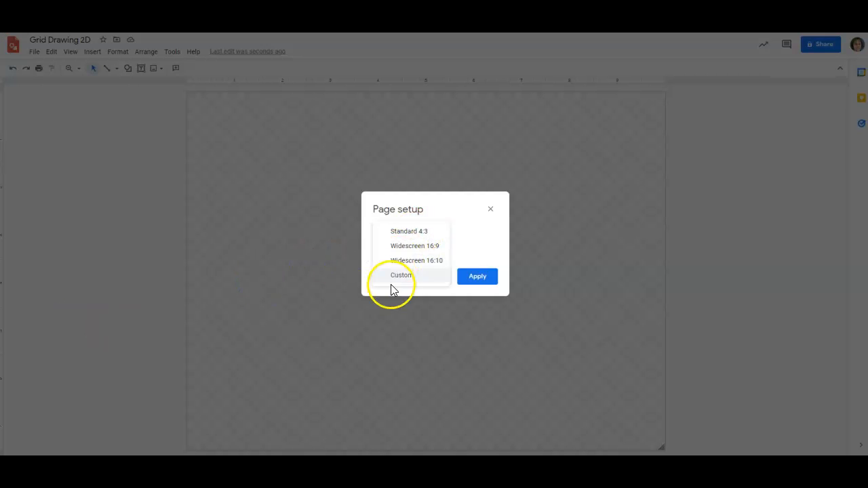
click(407, 276)
click(389, 257)
text(9)
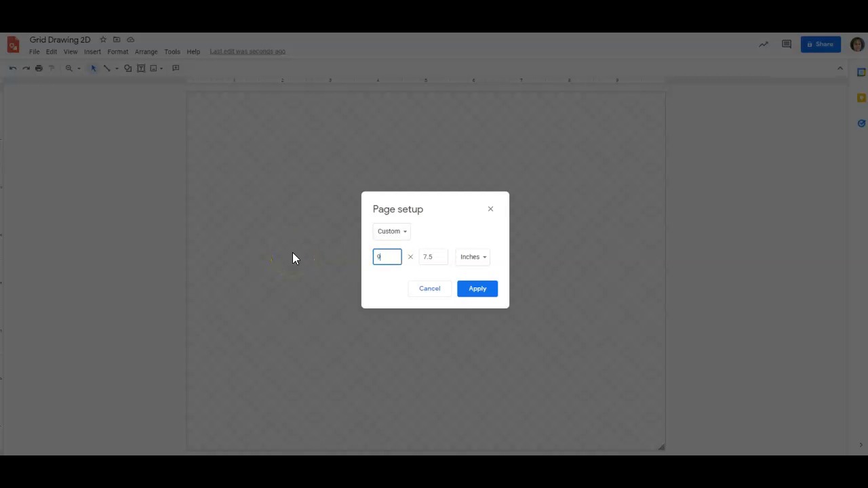
click(440, 255)
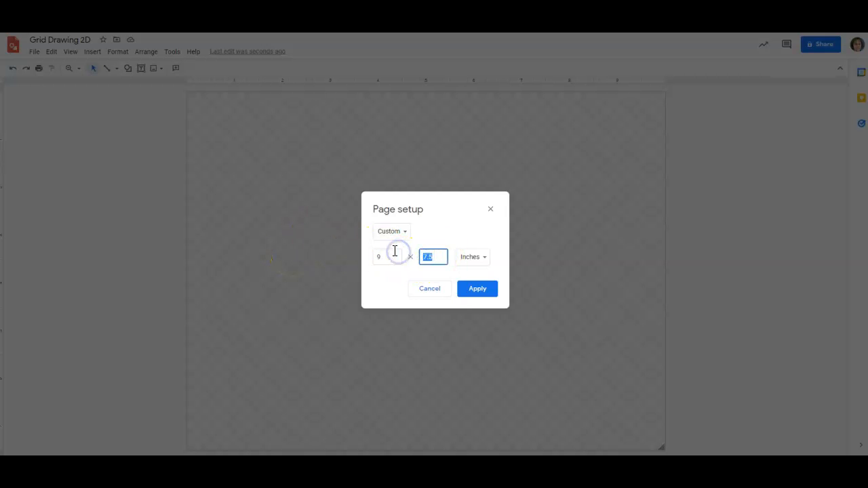
key(Return)
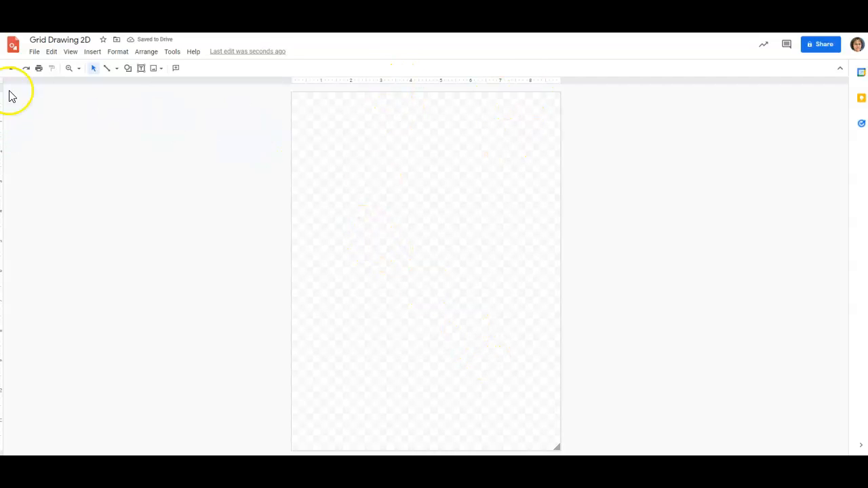
Step: Try a landscape page size of 12 x 9 inches and undo the change
click(34, 52)
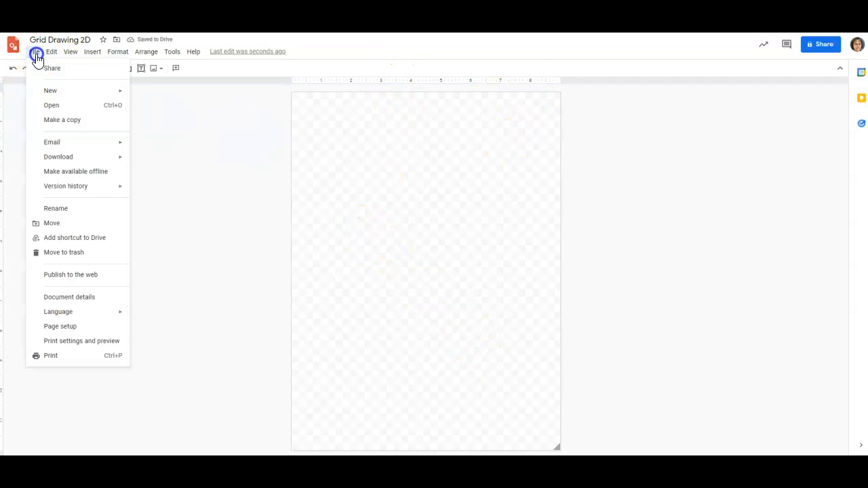
click(60, 327)
drag(391, 250, 348, 252)
text(12)
key(Tab)
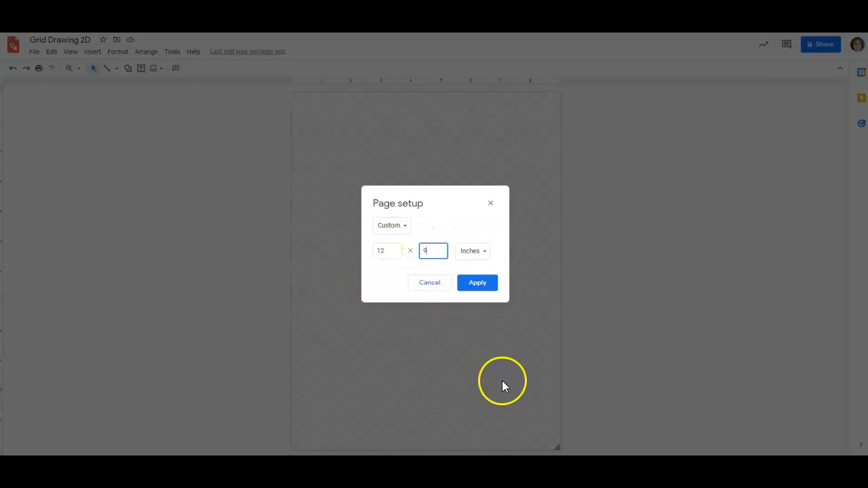
click(483, 286)
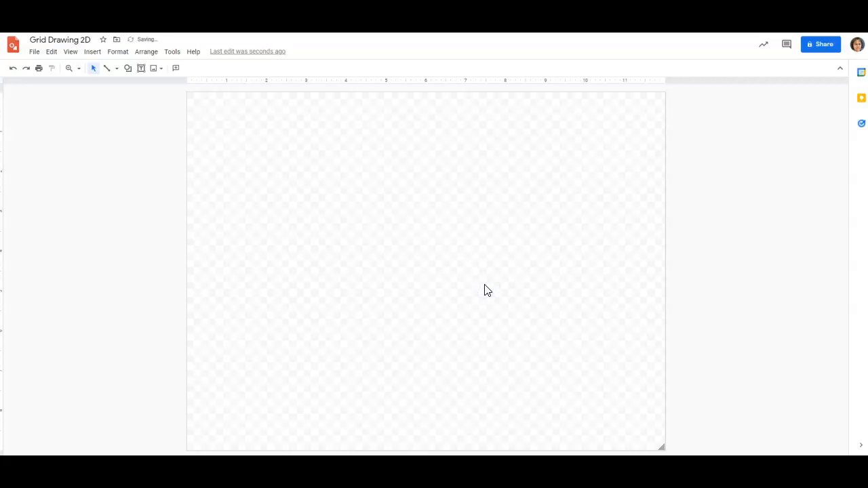
key(ctrl+z)
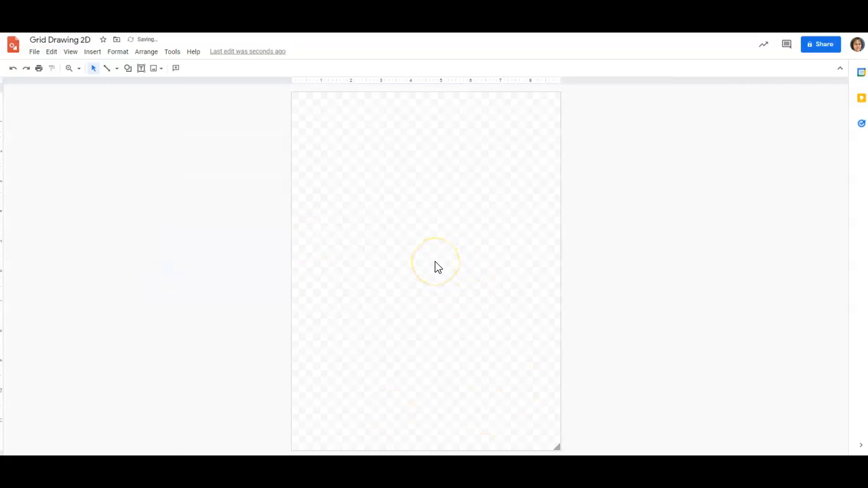
Step: Insert a 9 x 12 table, align it with the page's upper-left corner and stretch it to cover the whole page
click(92, 54)
mouse_move(113, 115)
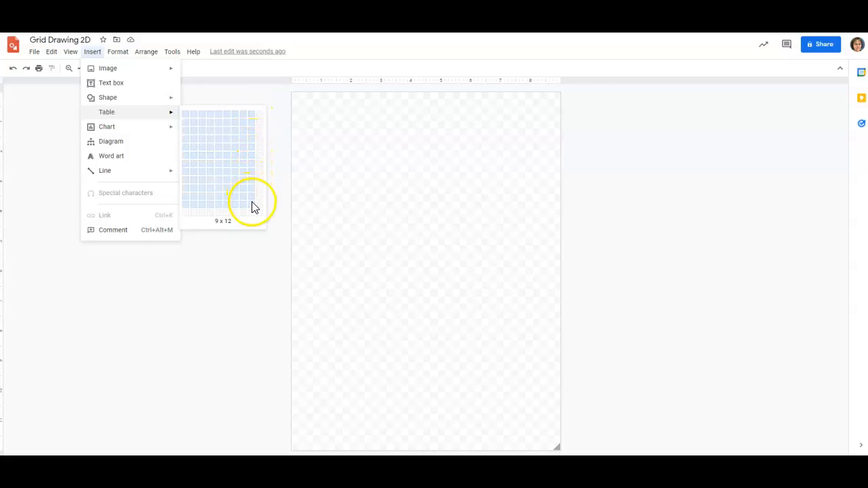
click(252, 205)
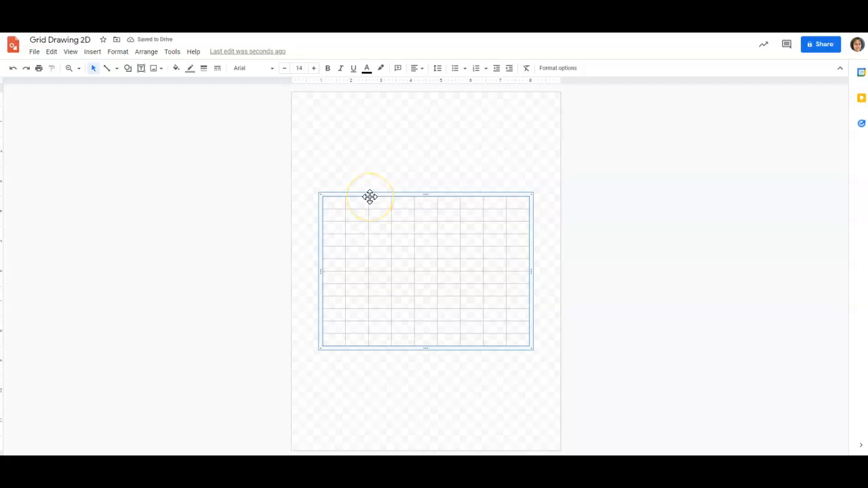
drag(370, 197, 337, 94)
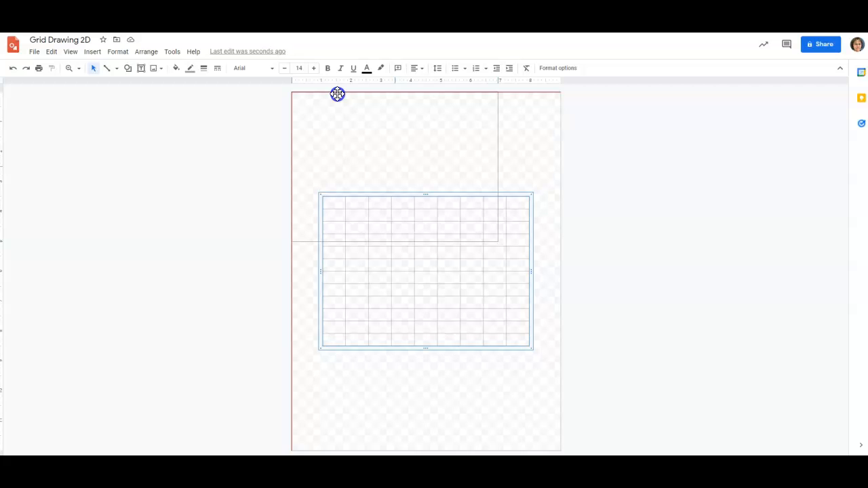
drag(337, 93, 337, 94)
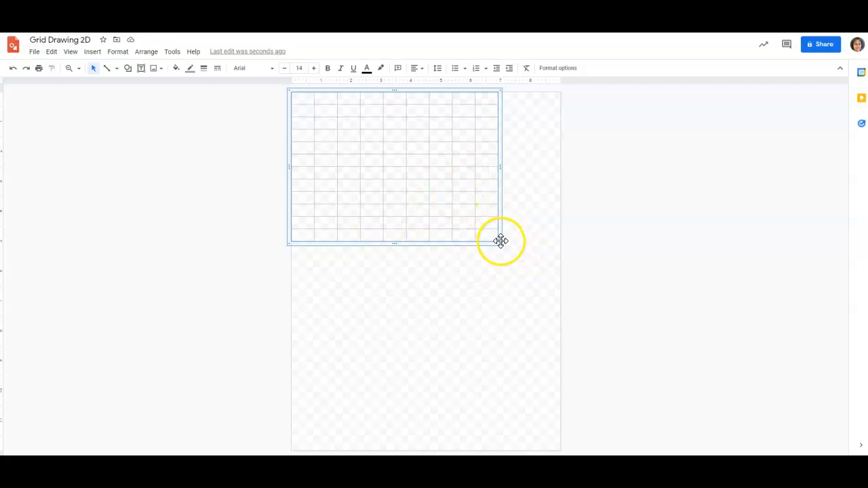
drag(500, 245, 558, 447)
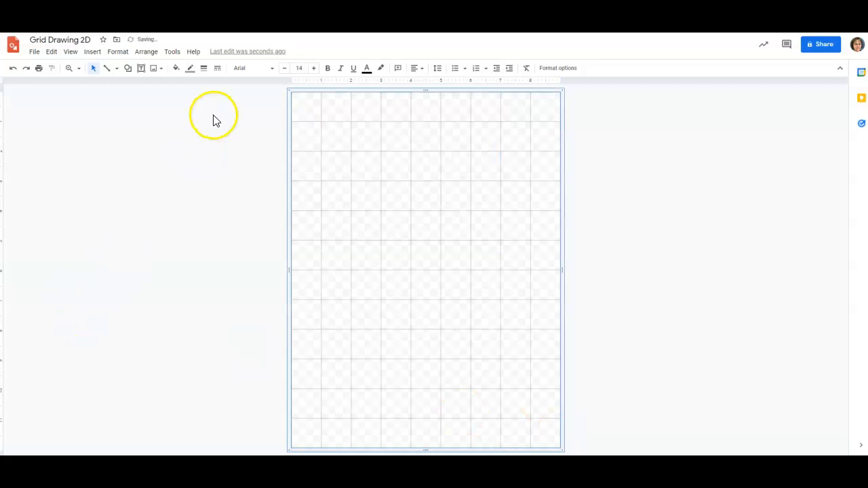
Step: Set the table's border weight to 2px and its border color to red
click(204, 71)
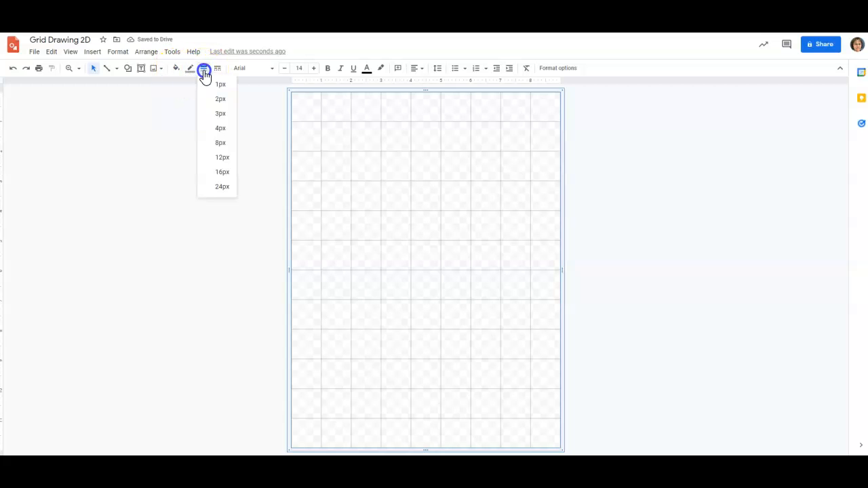
click(220, 100)
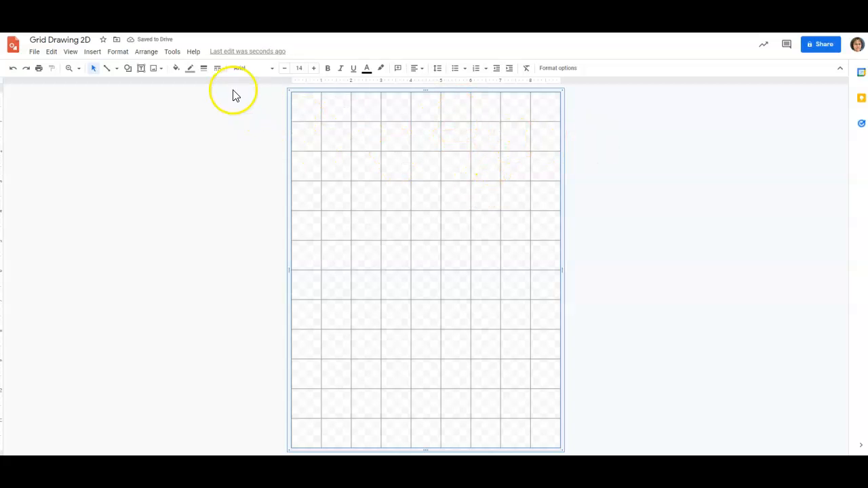
click(192, 71)
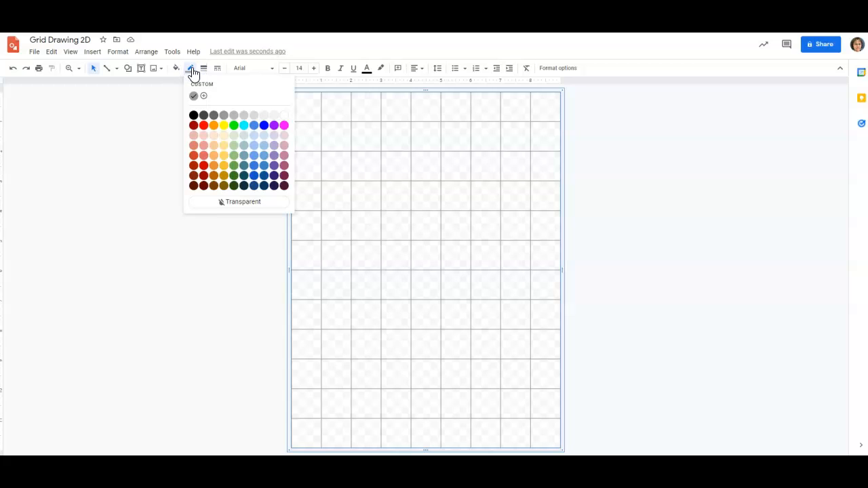
click(203, 125)
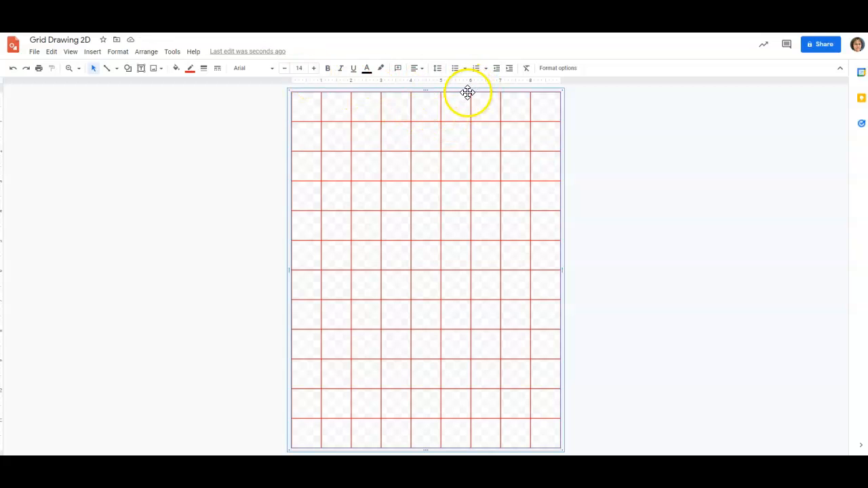
Step: Shift the red grid about 2 inches left of the page and insert the black-and-white portrait image from the computer
drag(467, 93, 409, 91)
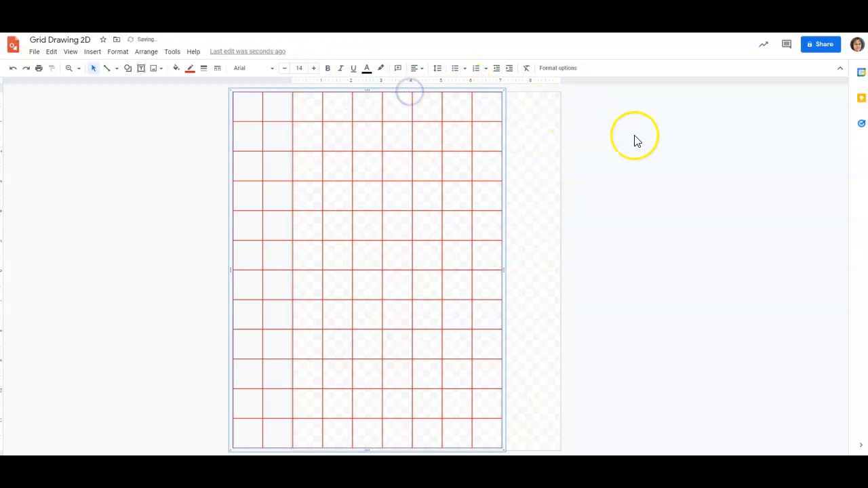
click(95, 52)
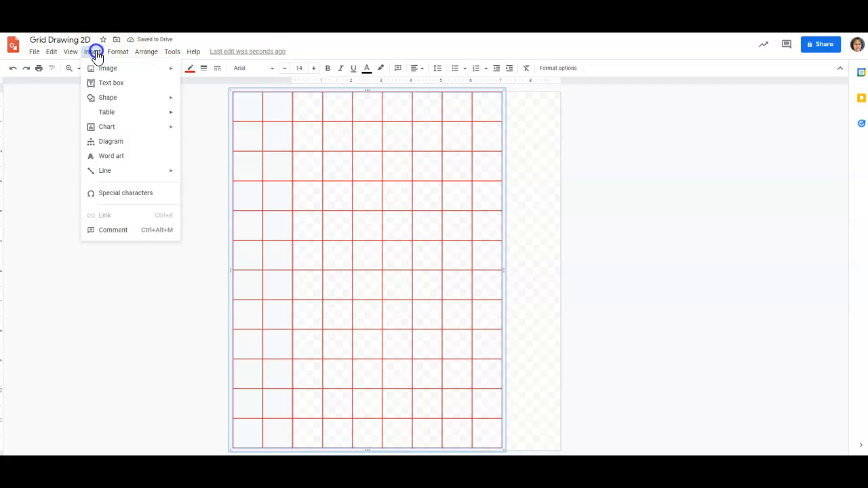
mouse_move(110, 70)
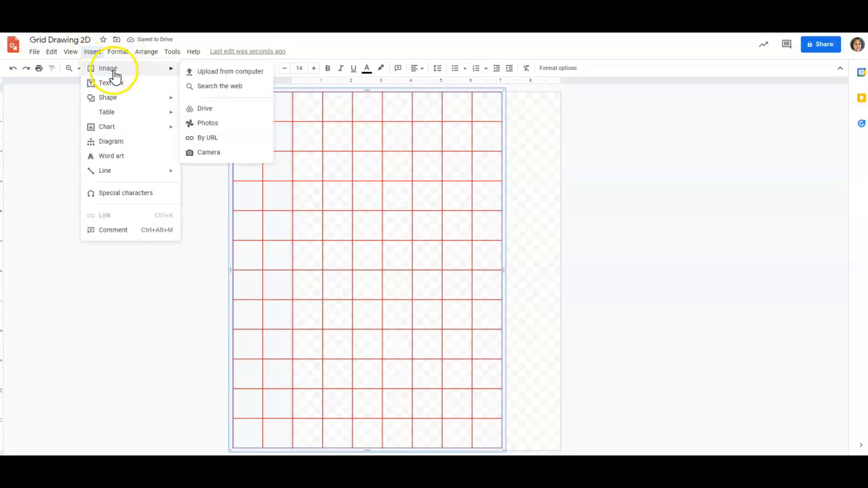
click(234, 73)
double_click(303, 52)
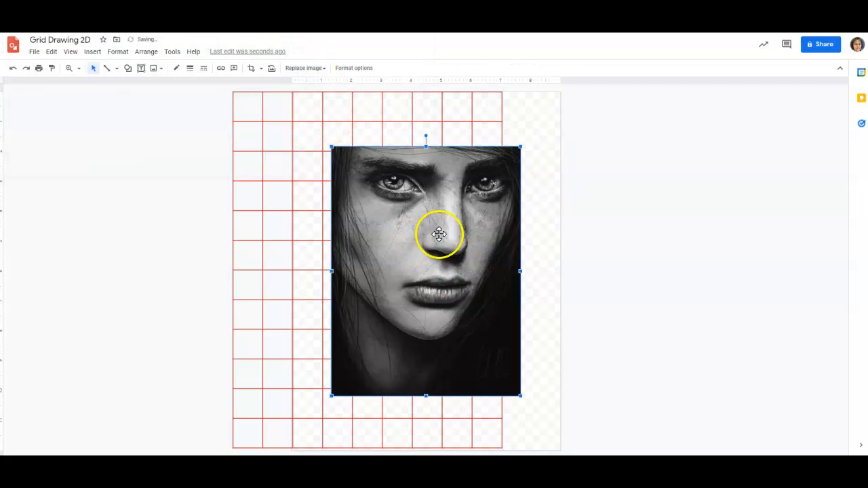
Step: Align the portrait with the page's upper-left corner and resize it to cover the full 9 x 12 inch page
drag(417, 212, 378, 159)
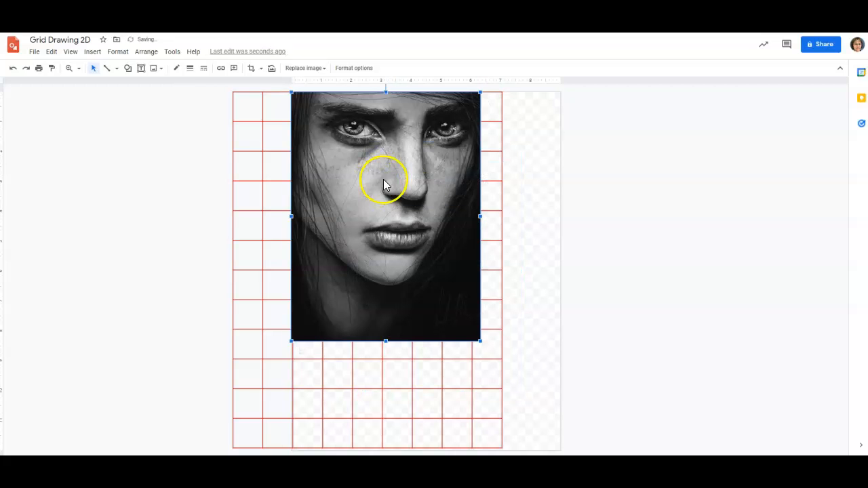
drag(481, 341, 547, 450)
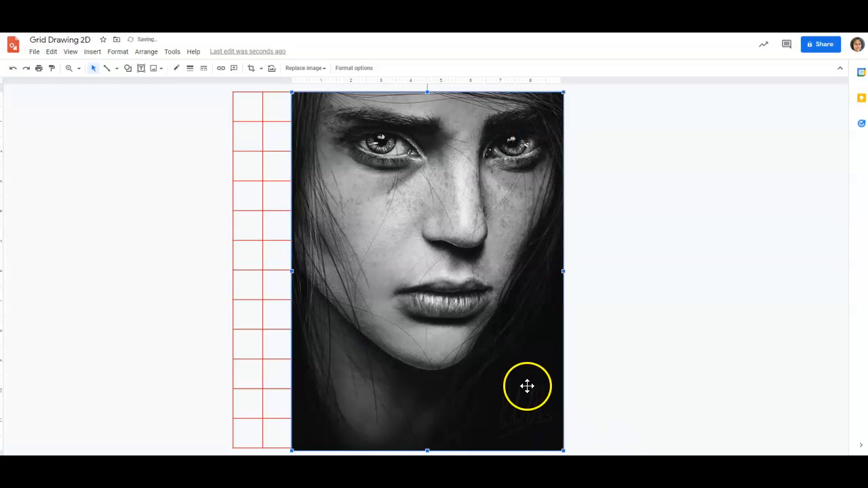
drag(562, 450, 517, 448)
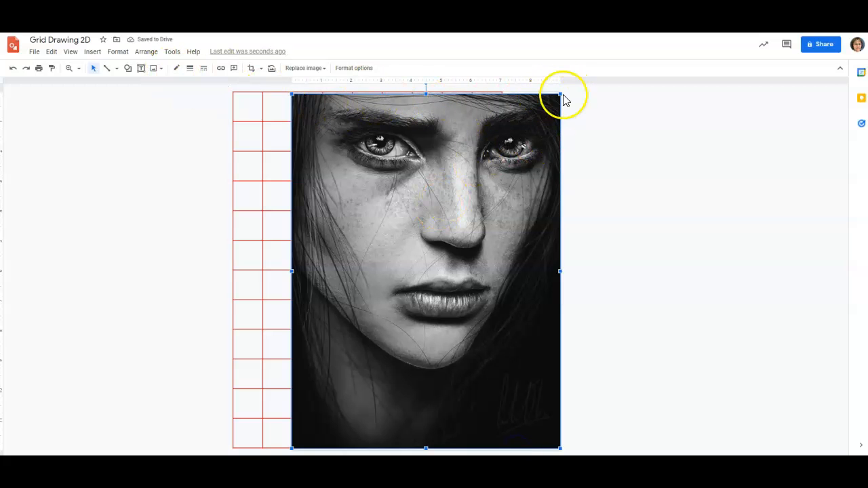
drag(560, 94, 561, 90)
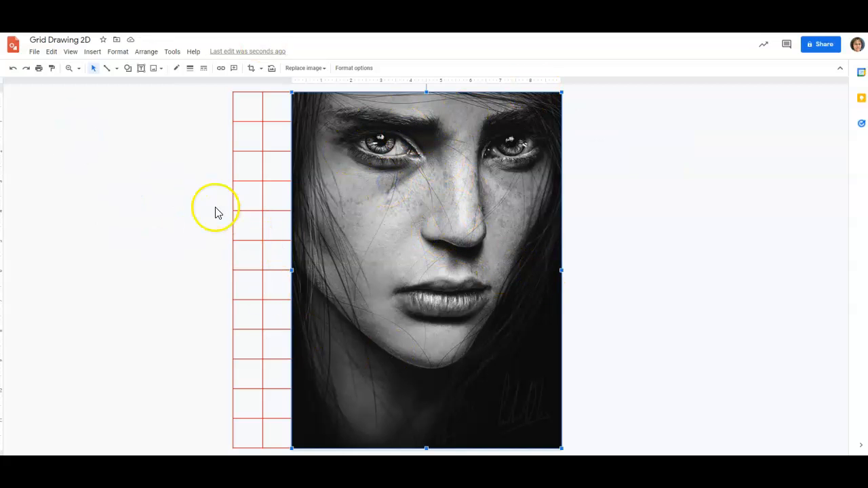
Step: Raise the portrait's transparency to about two thirds so the grid shows through it
click(119, 52)
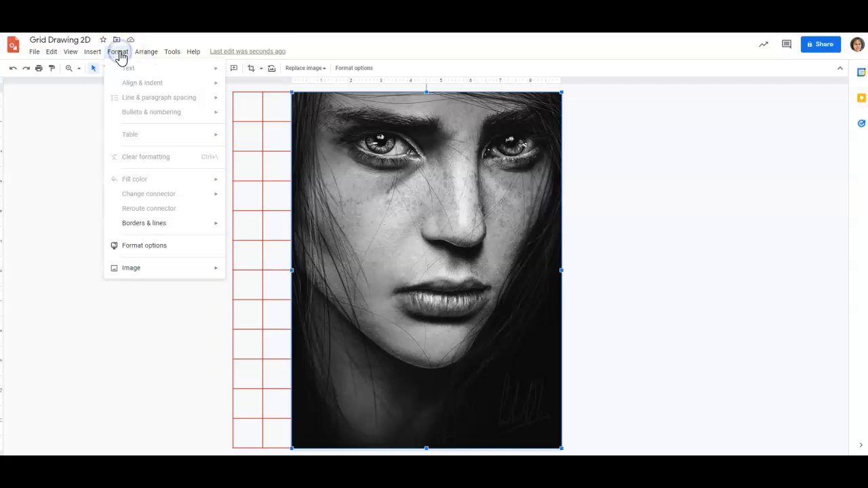
click(151, 247)
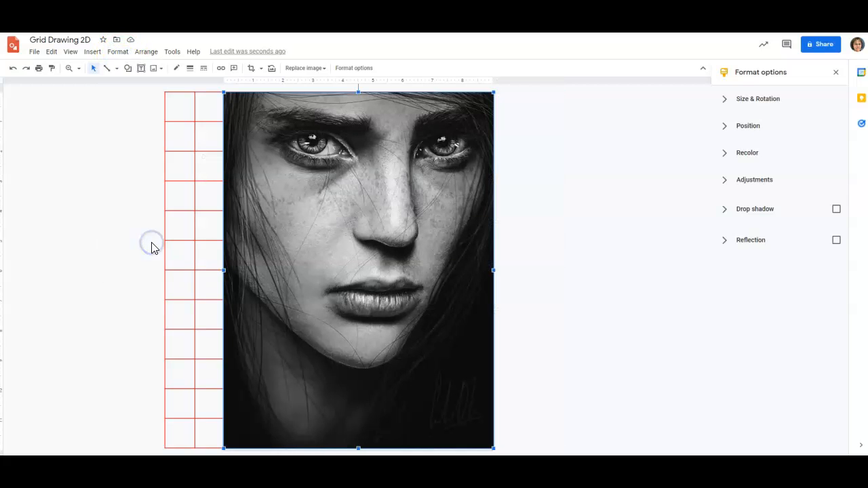
click(755, 182)
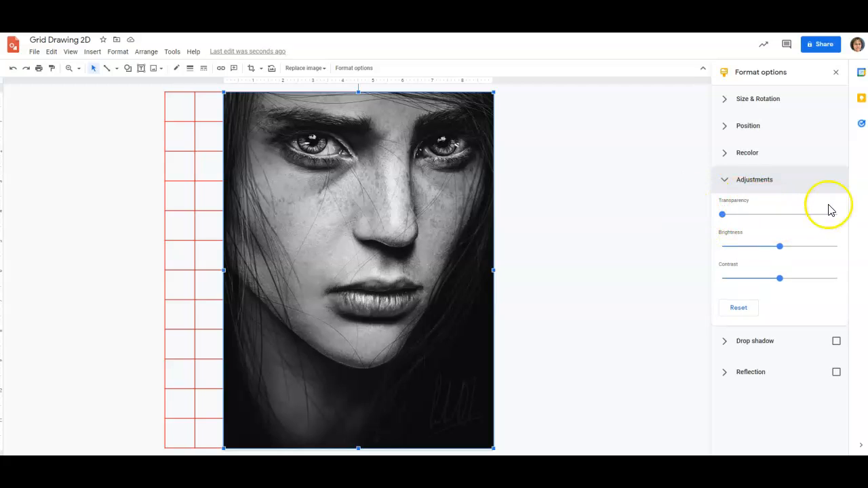
click(722, 214)
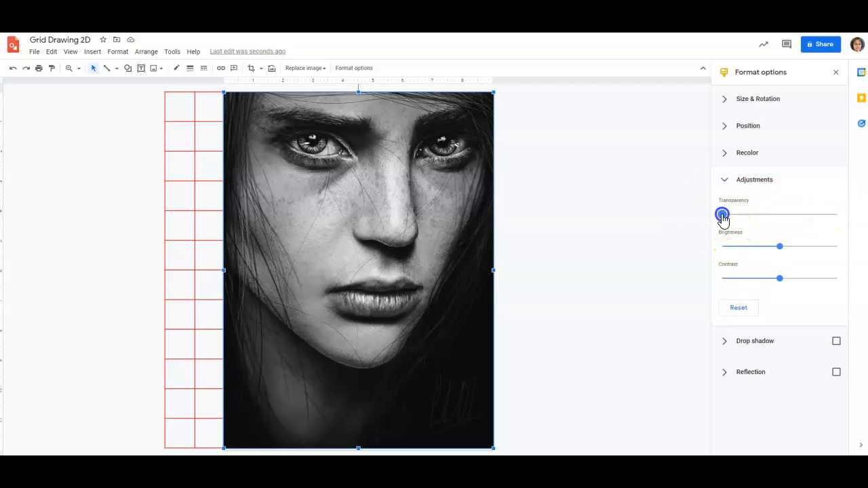
drag(728, 217, 804, 220)
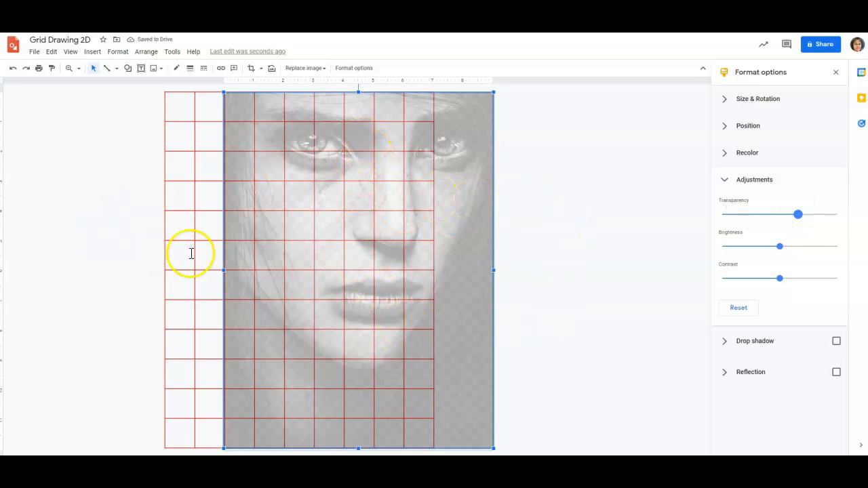
Step: Move the red grid back over the portrait so that its edges line up with the page
click(178, 204)
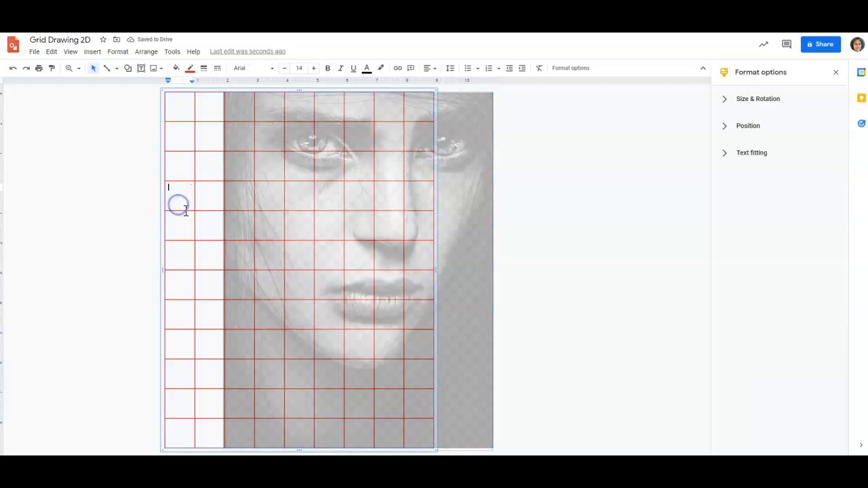
click(209, 93)
drag(210, 93, 264, 91)
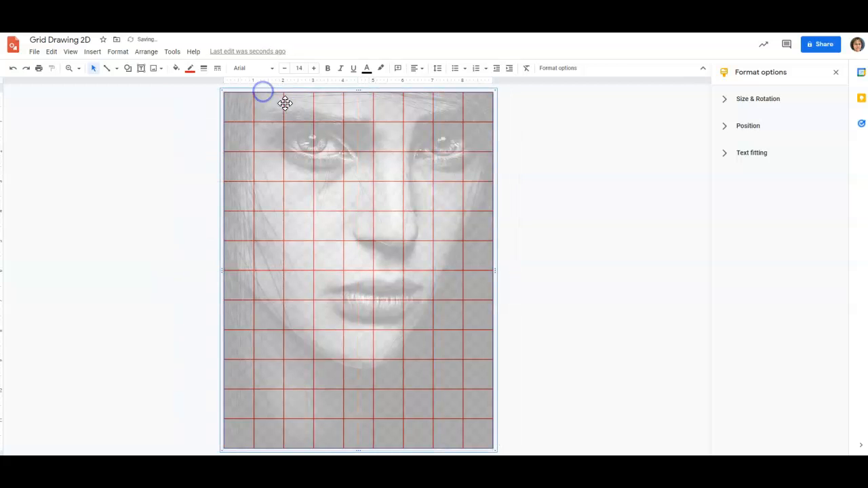
Step: Reduce the portrait's transparency to zero and send the portrait behind the red grid
click(380, 110)
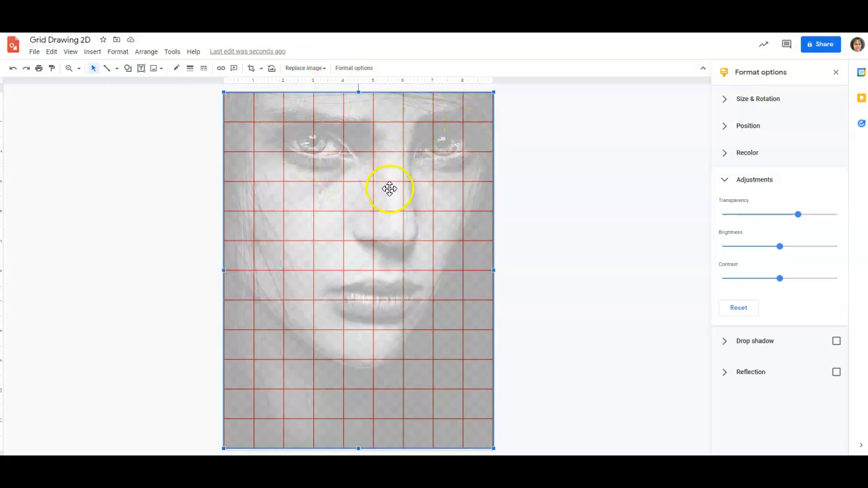
drag(797, 214, 712, 217)
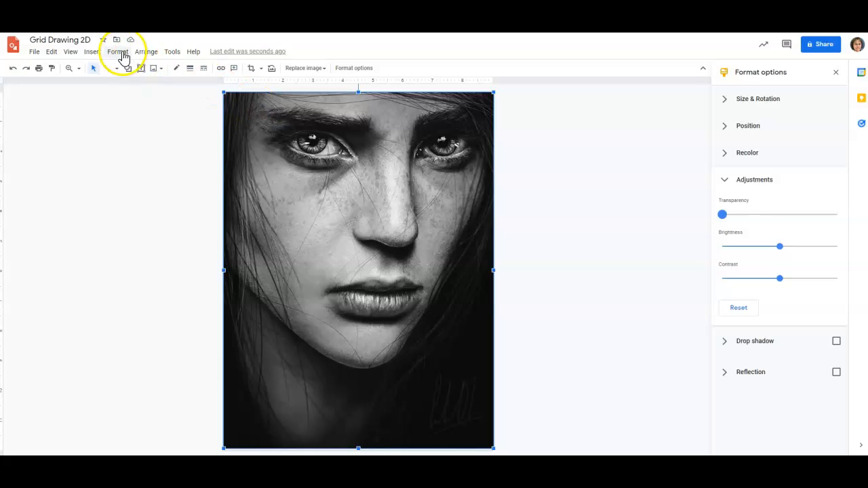
click(147, 52)
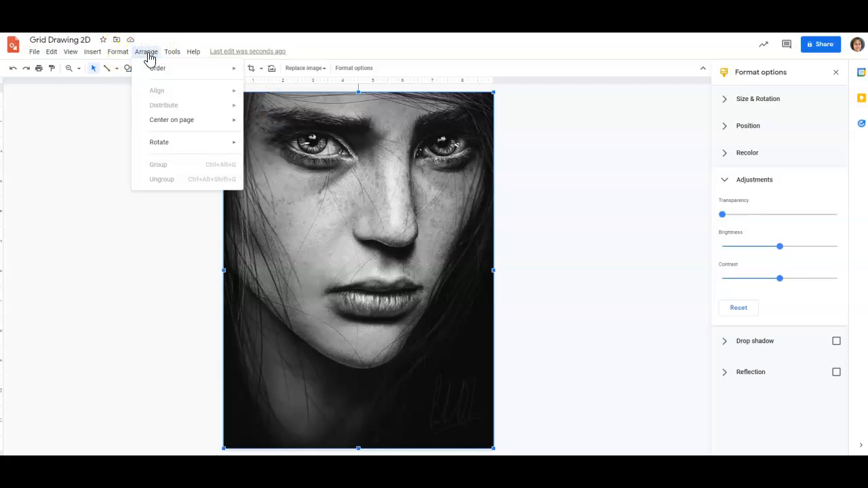
click(163, 75)
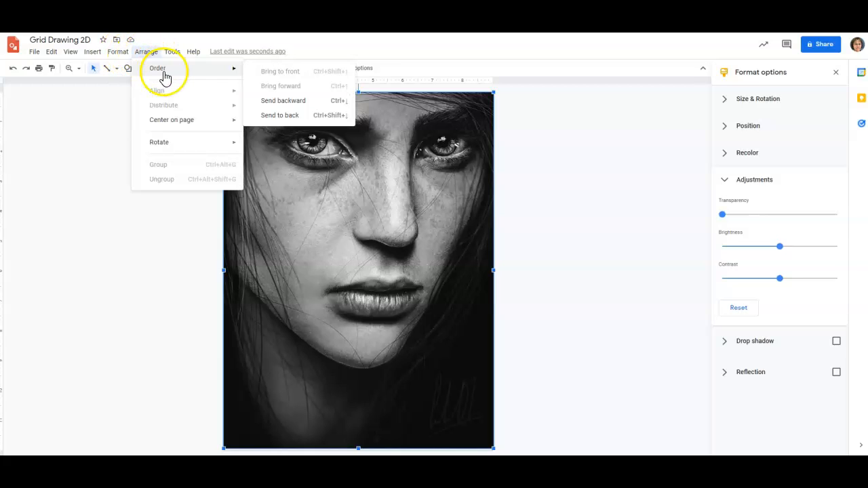
click(299, 108)
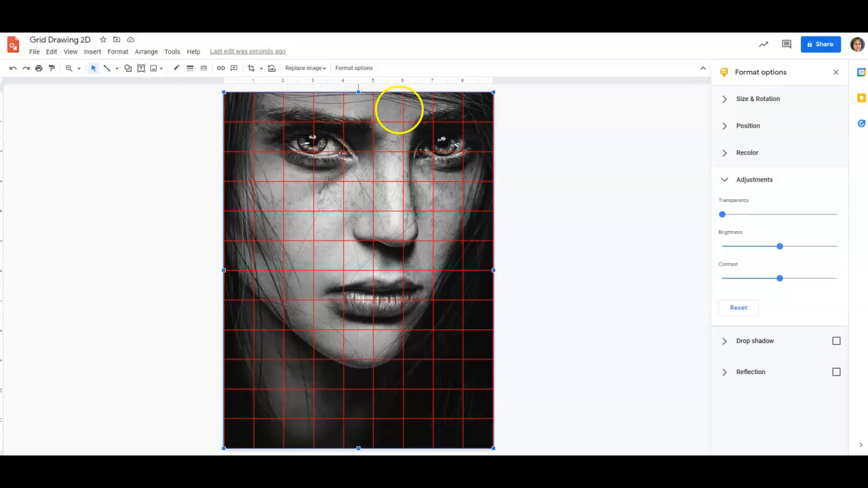
Step: Try a solid white fill in the grid's upper-left cell and undo it
click(240, 102)
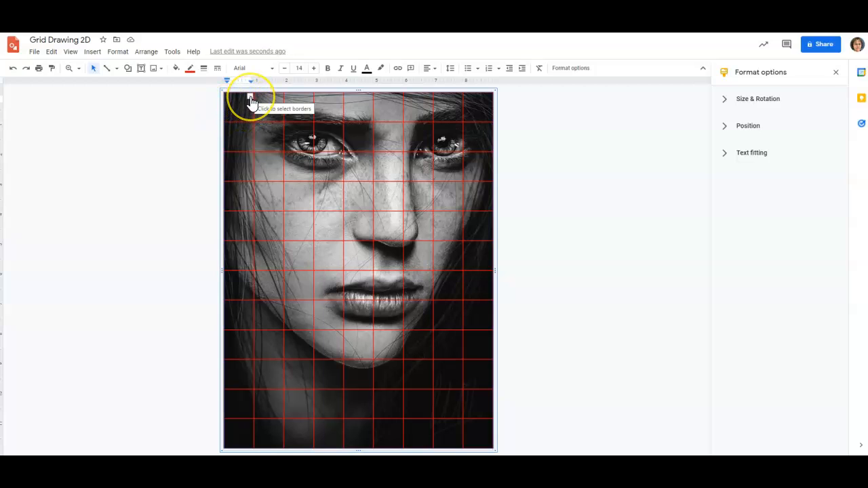
click(251, 100)
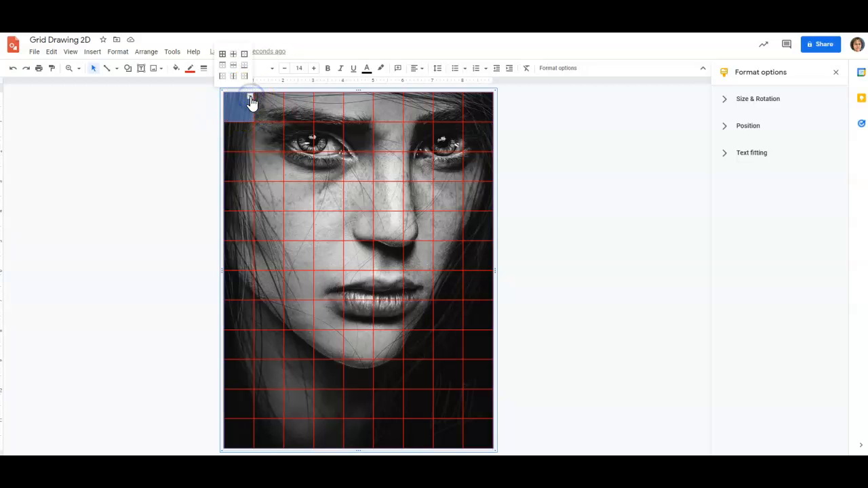
click(238, 104)
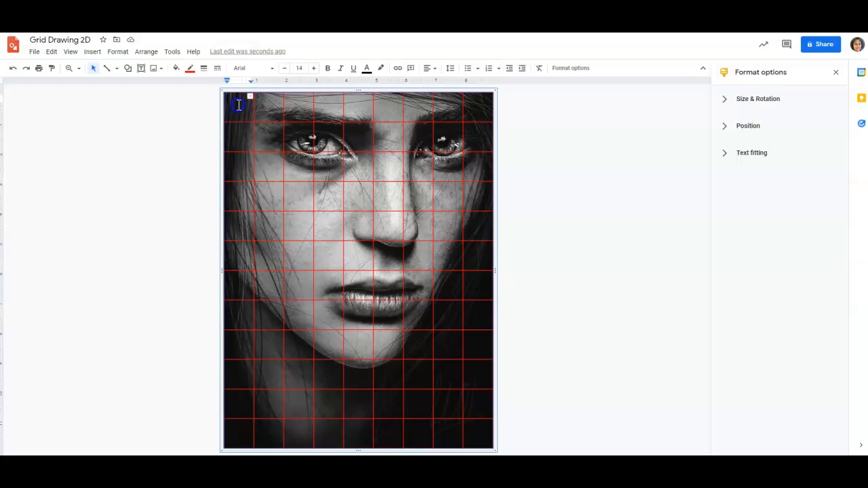
click(176, 68)
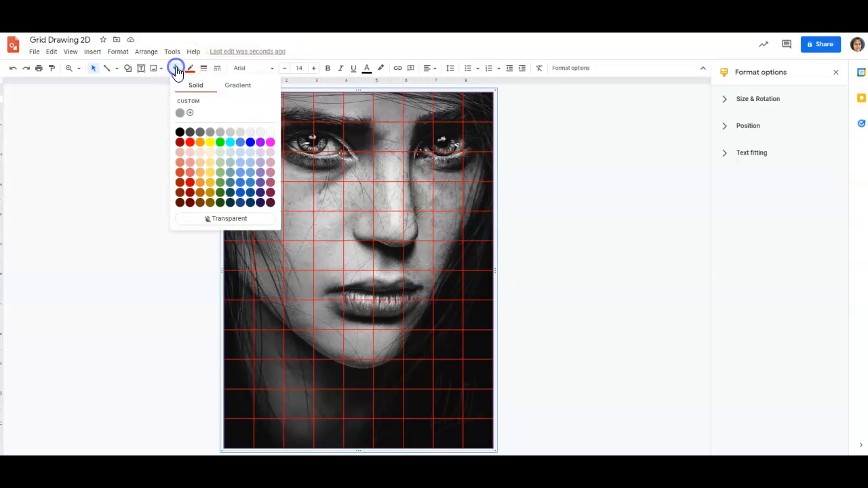
click(270, 133)
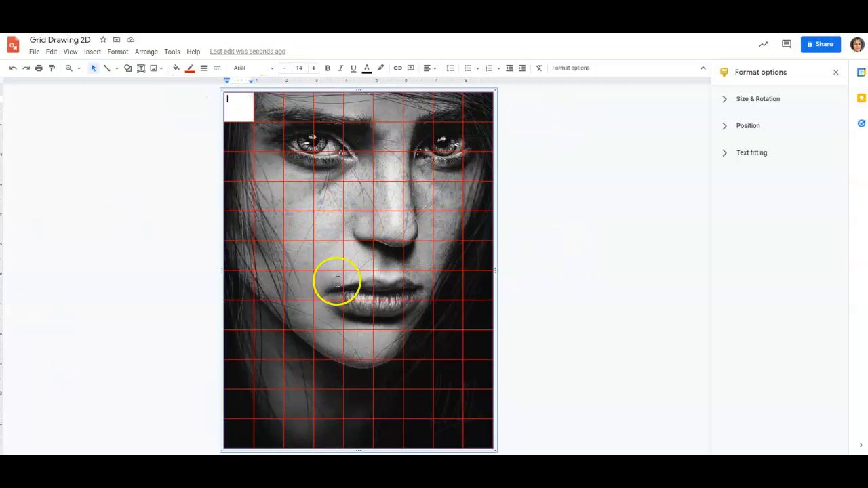
click(251, 102)
click(197, 103)
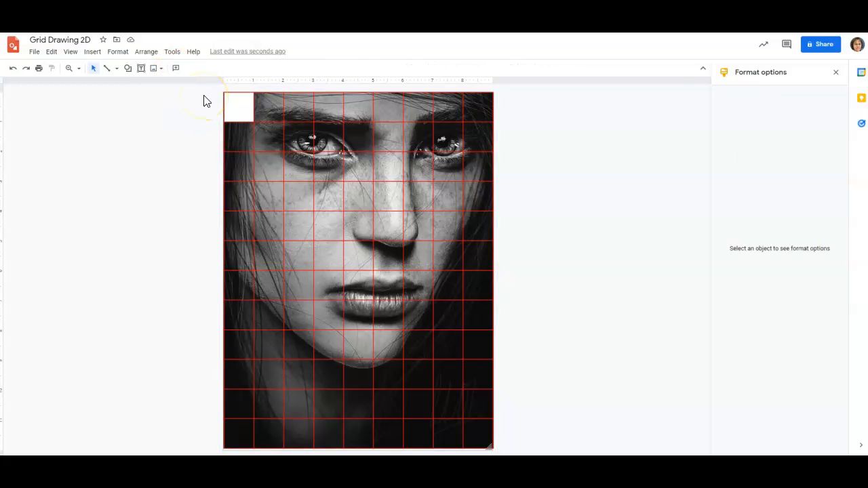
key(ctrl+z)
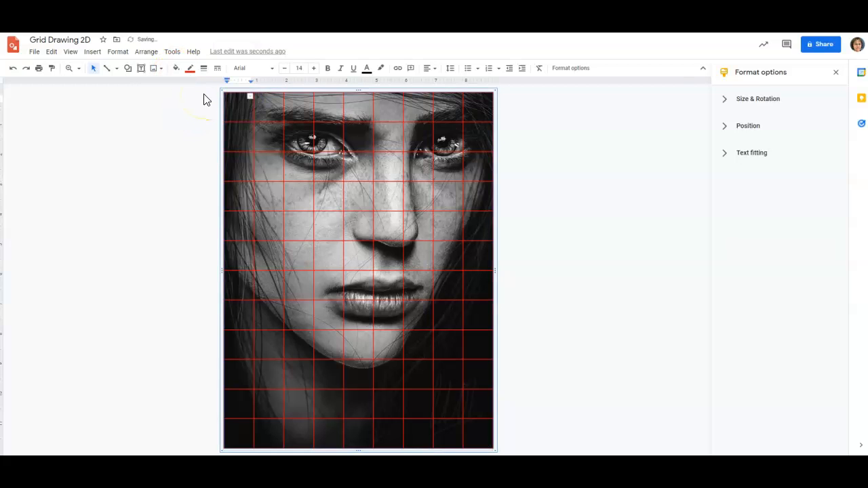
click(269, 114)
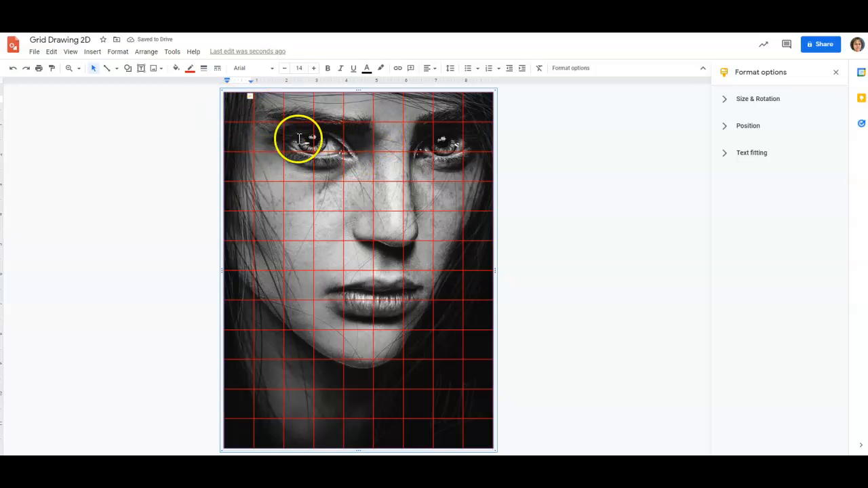